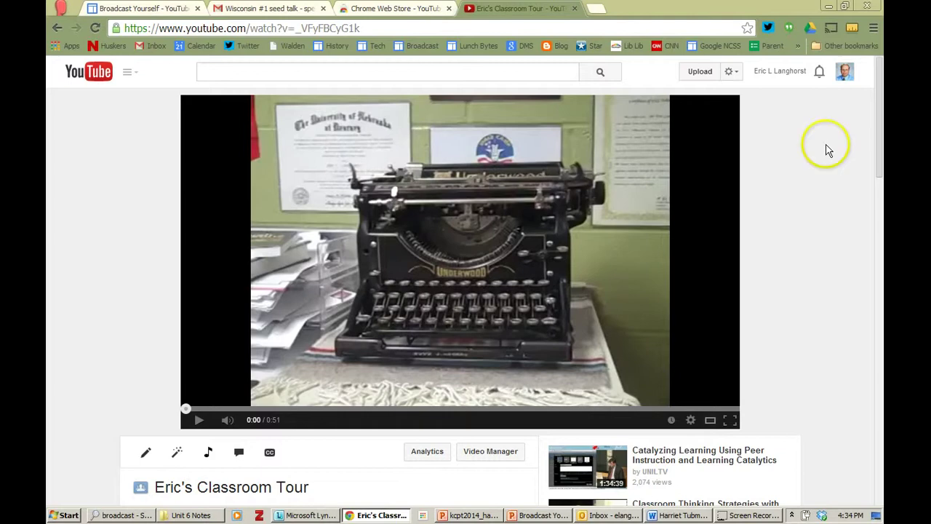
Play the opening of the Eric's Classroom Tour video and return the playhead to the start
left_click(198, 420)
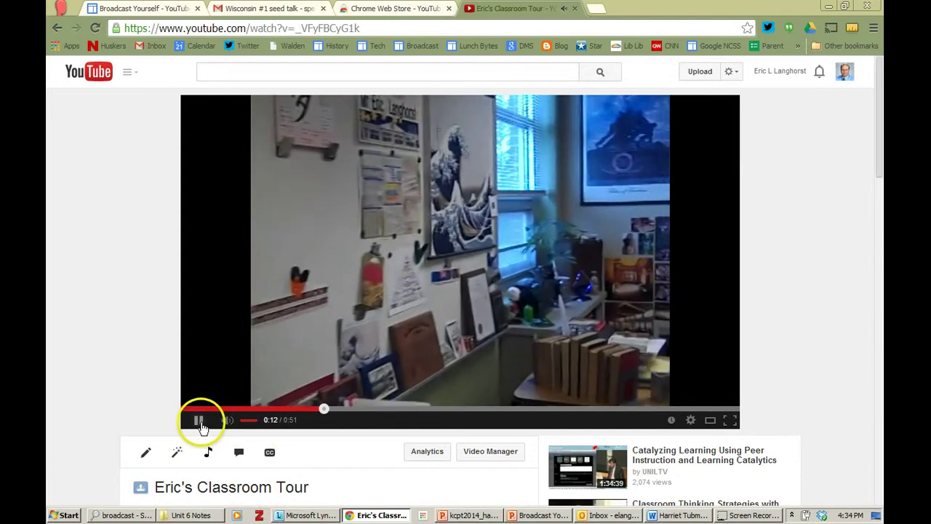
left_click(198, 420)
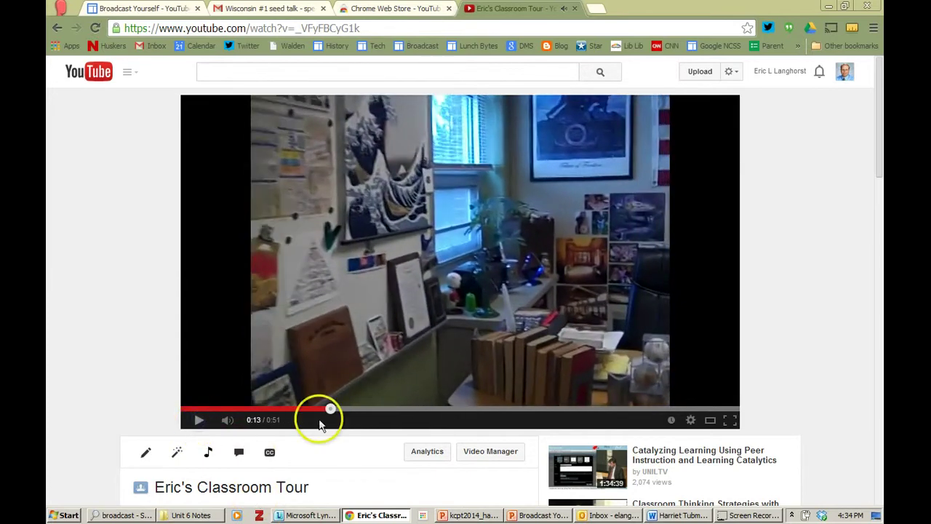
left_click(188, 408)
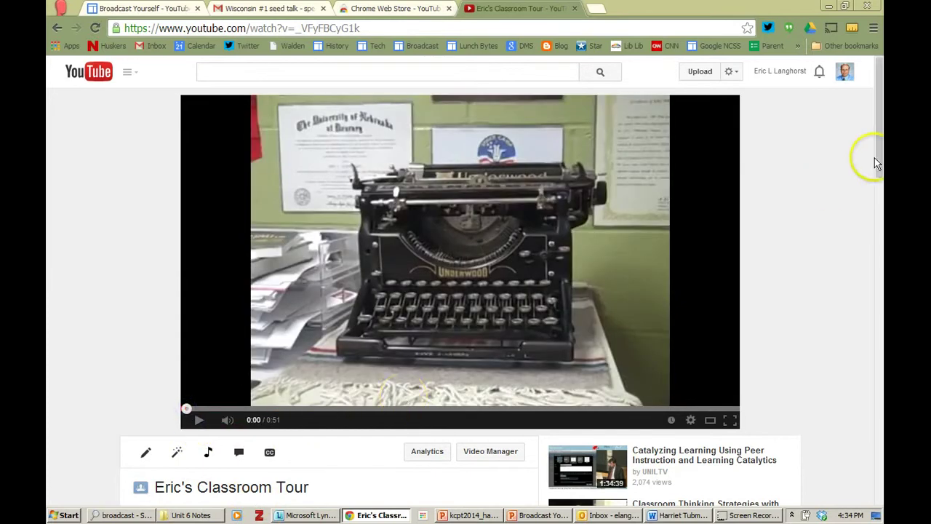
Open the annotations editor for the classroom tour video and pause playback at 0:06 on the bison head
left_click_drag(880, 159, 880, 171)
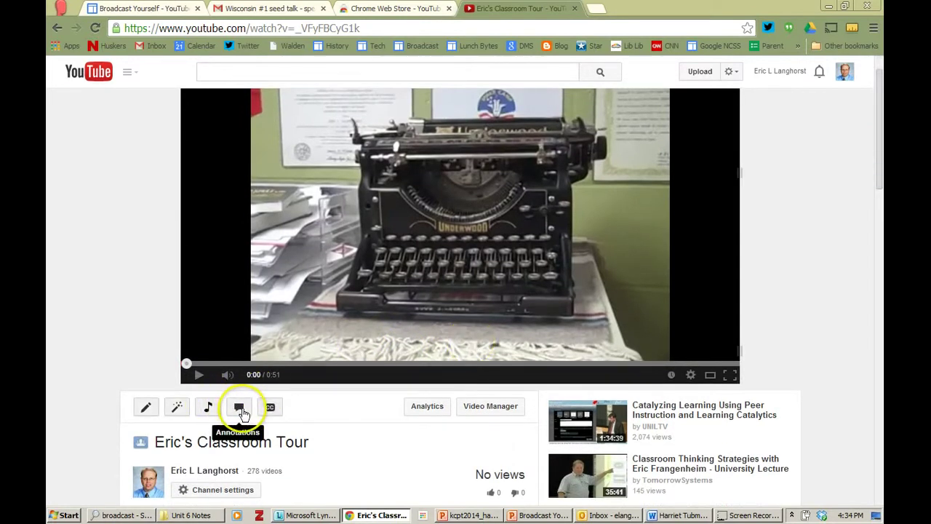
left_click(244, 408)
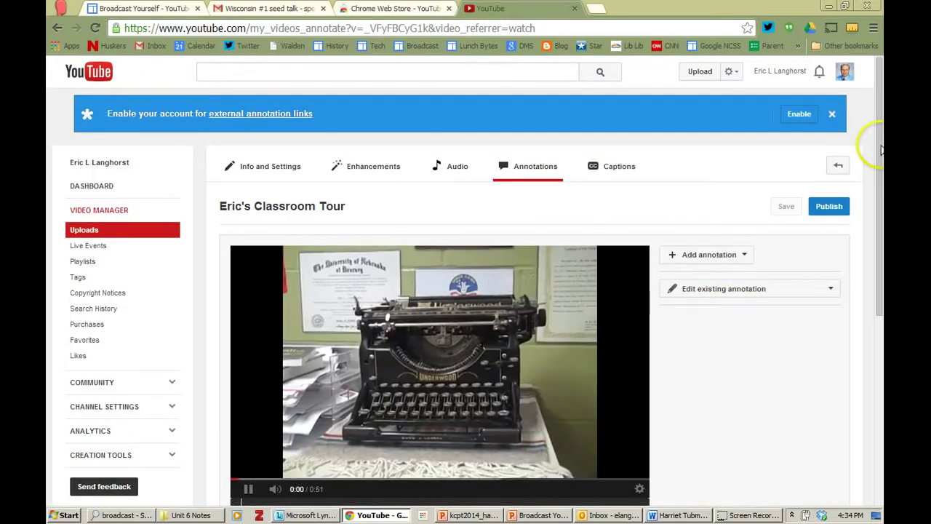
left_click_drag(880, 156, 877, 210)
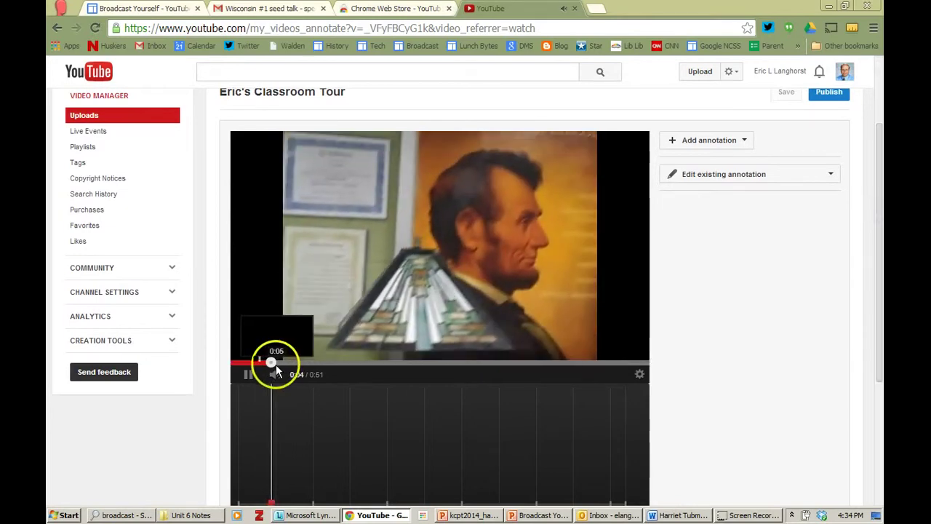
left_click(248, 376)
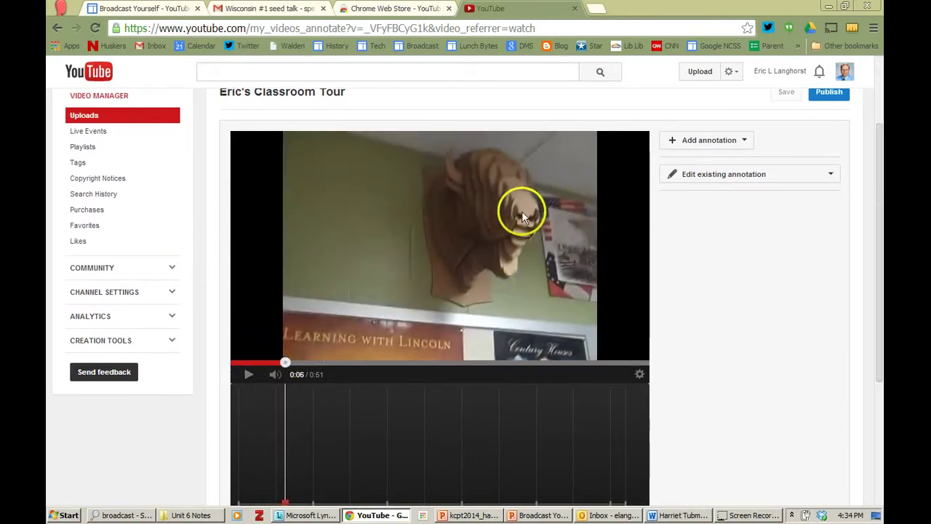
Add a note annotation over the lower part of the bison head with the text "It is a cardboard Bison!"
left_click(693, 144)
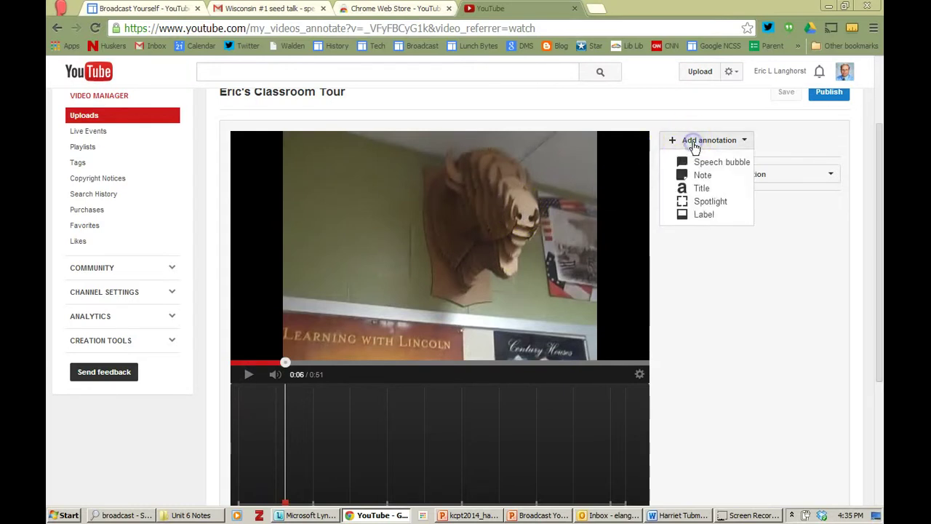
left_click(730, 176)
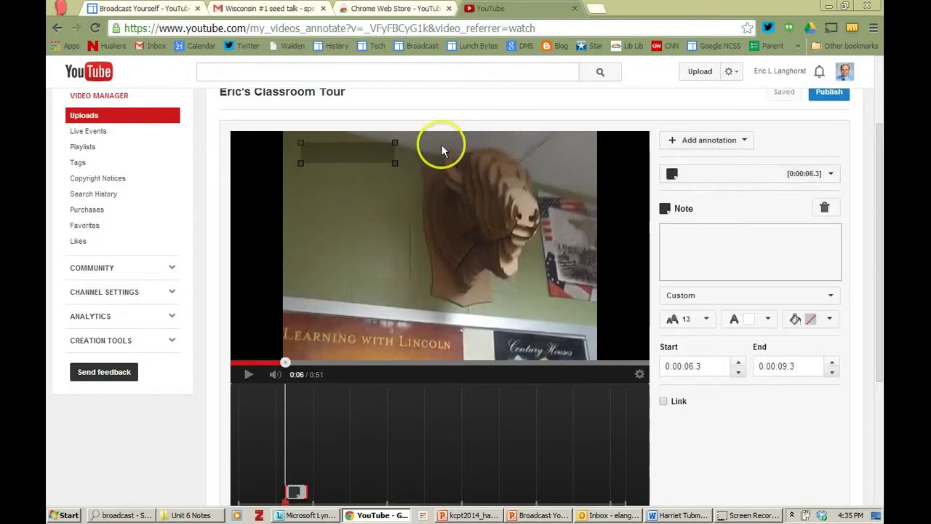
mouse_move(380, 157)
left_mouse_down()
mouse_move(410, 181)
mouse_move(497, 165)
mouse_move(498, 251)
mouse_move(561, 321)
left_mouse_up()
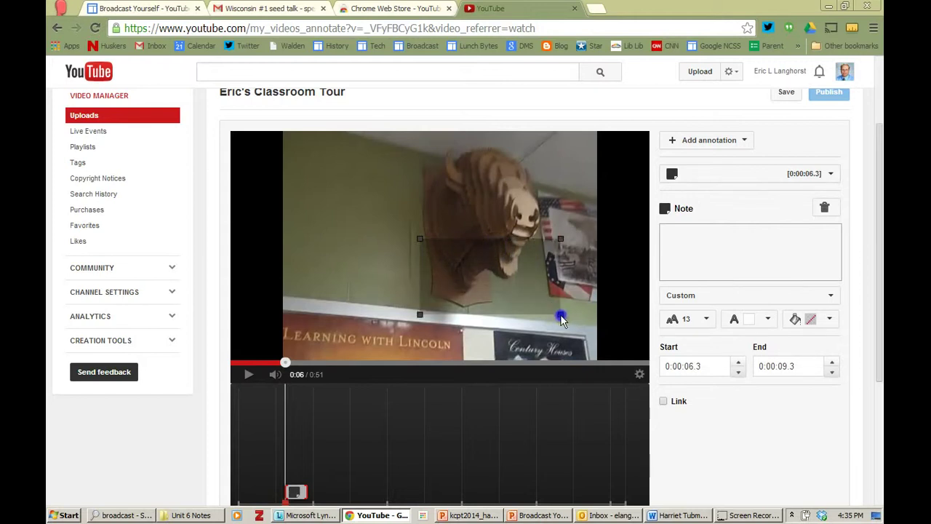
left_click(681, 234)
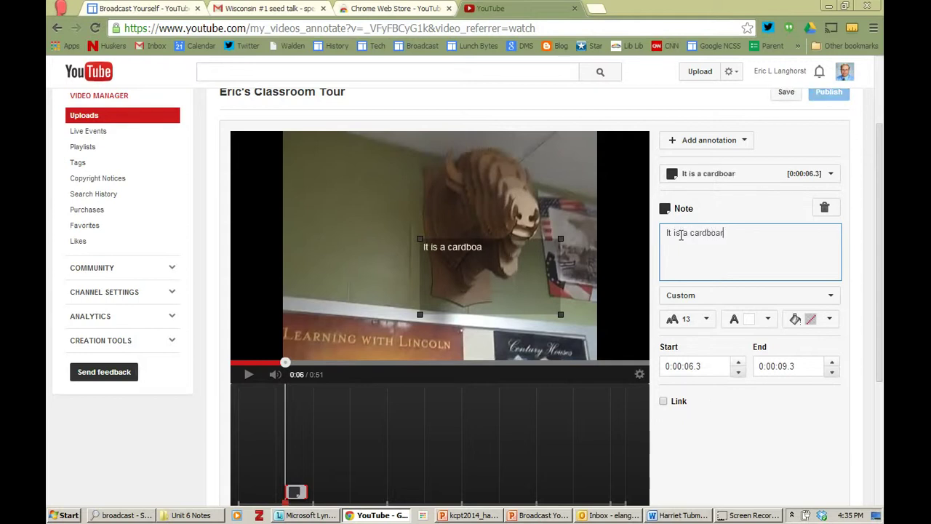
Format the bison note with font size 28 and a yellow background, and move it slightly up
left_click(706, 319)
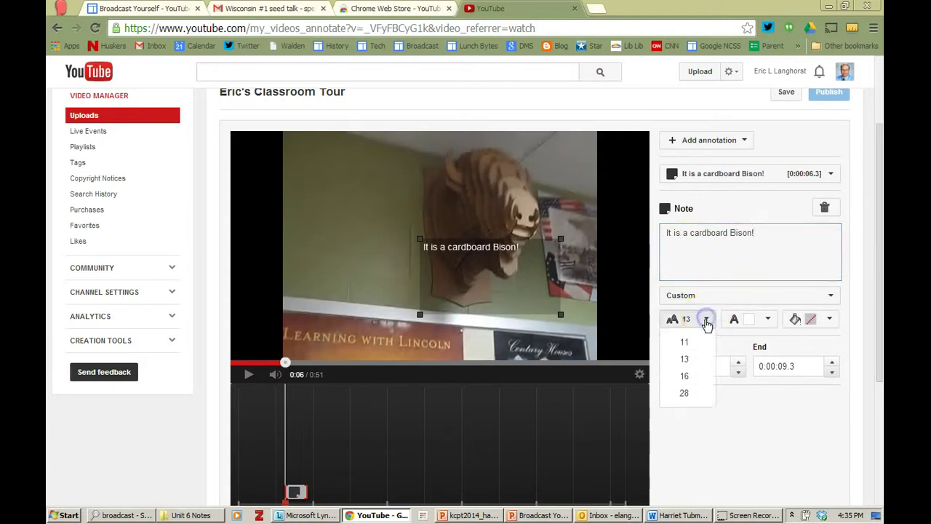
left_click(696, 393)
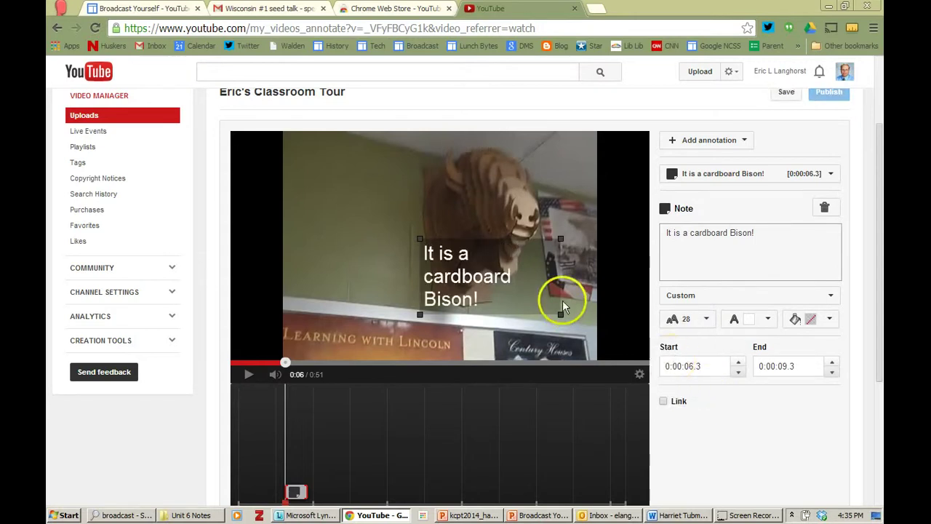
left_click_drag(563, 300, 544, 267)
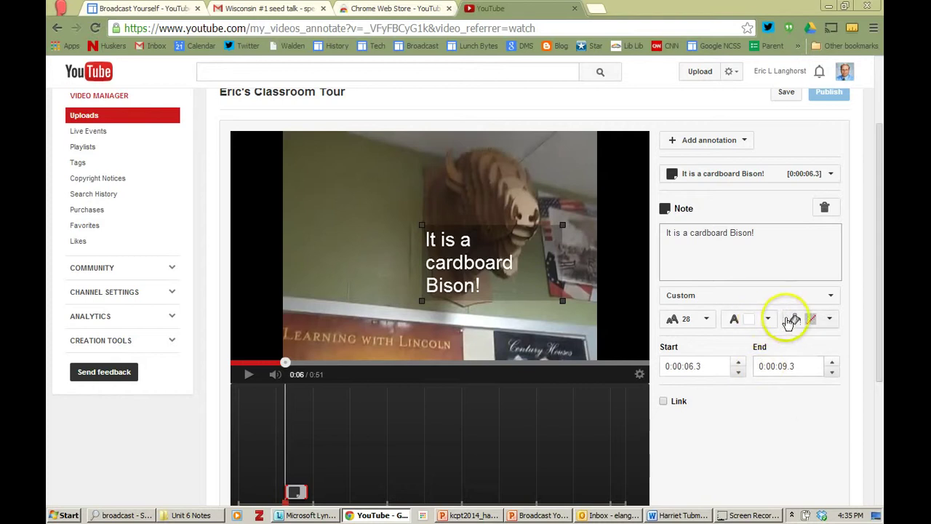
left_click(831, 322)
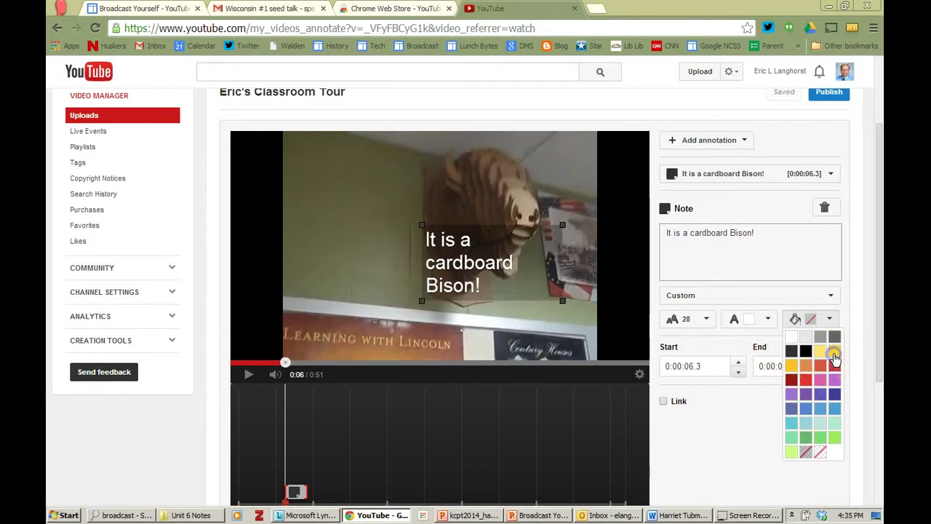
left_click(834, 355)
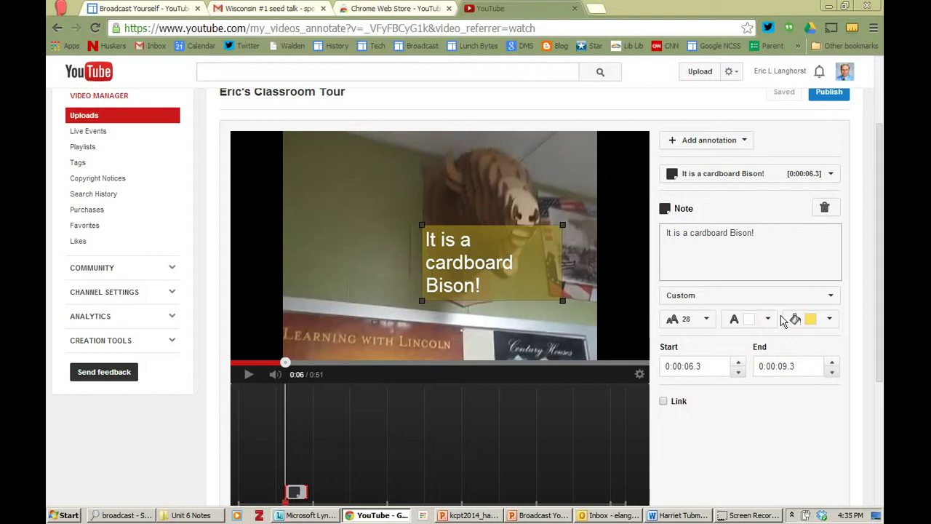
Play the video from about 0:04 to preview the bison note, and pause at 0:24 on the hanging flags
left_click(282, 364)
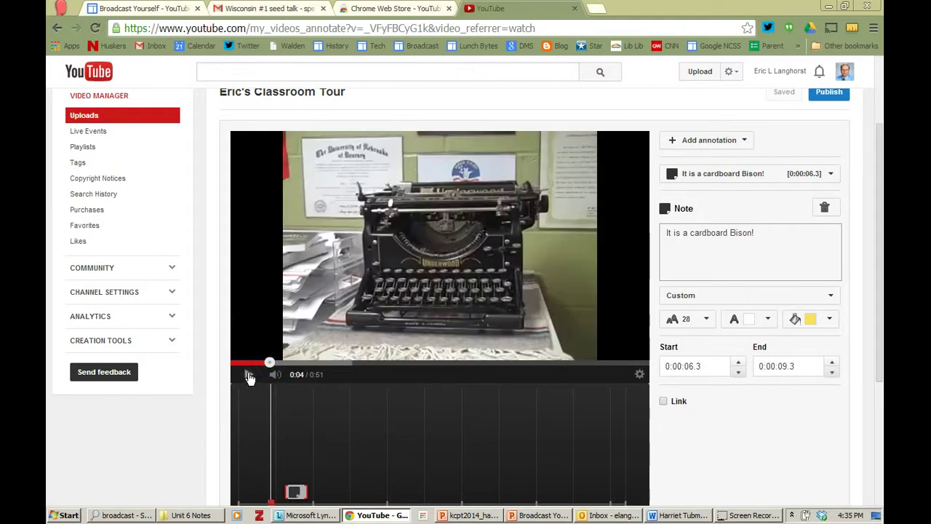
left_click(249, 376)
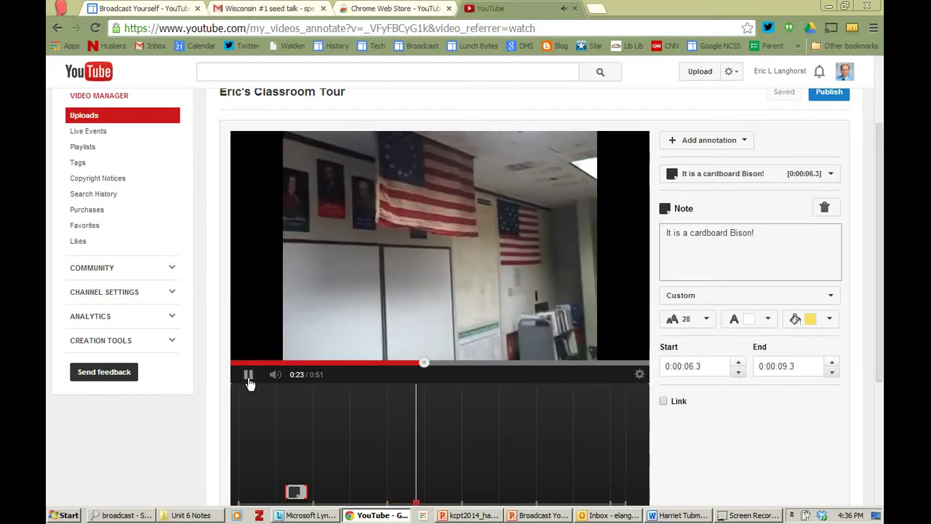
left_click(248, 377)
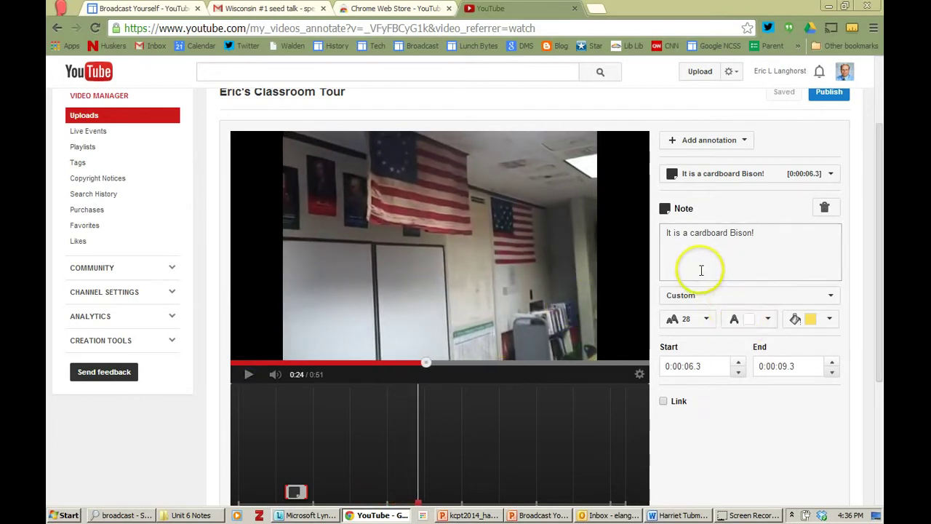
Add an enlarged speech bubble beside the large flag with the text "I look old but I'm really a new flag."
left_click(719, 140)
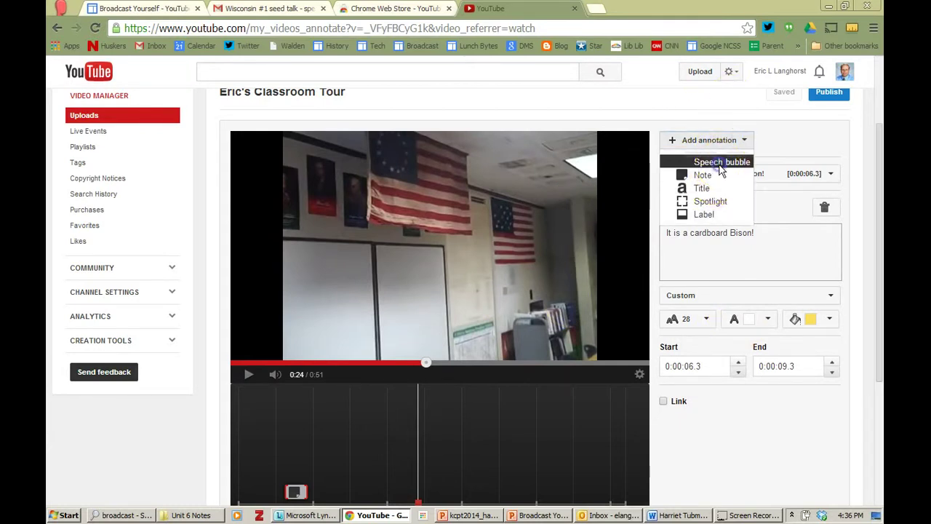
left_click(720, 163)
left_click_drag(350, 193, 415, 195)
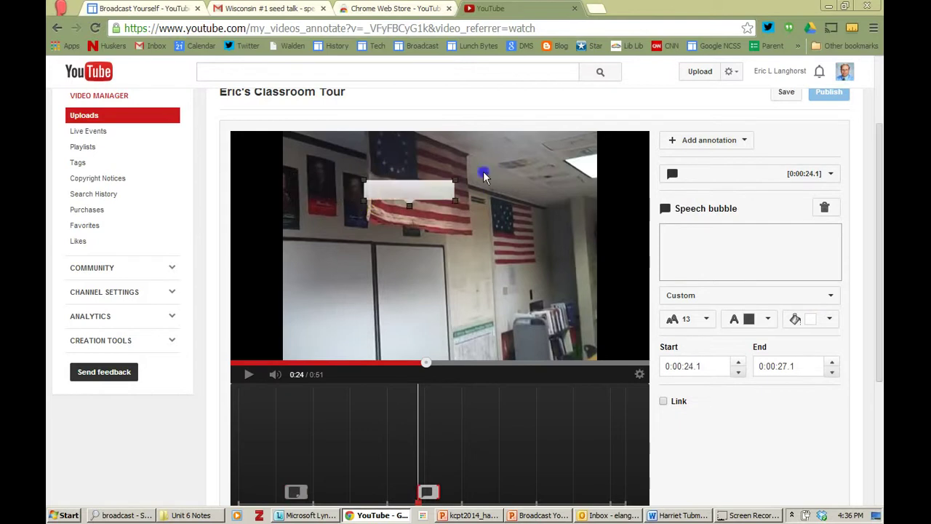
left_click_drag(484, 176, 564, 231)
left_click(476, 237)
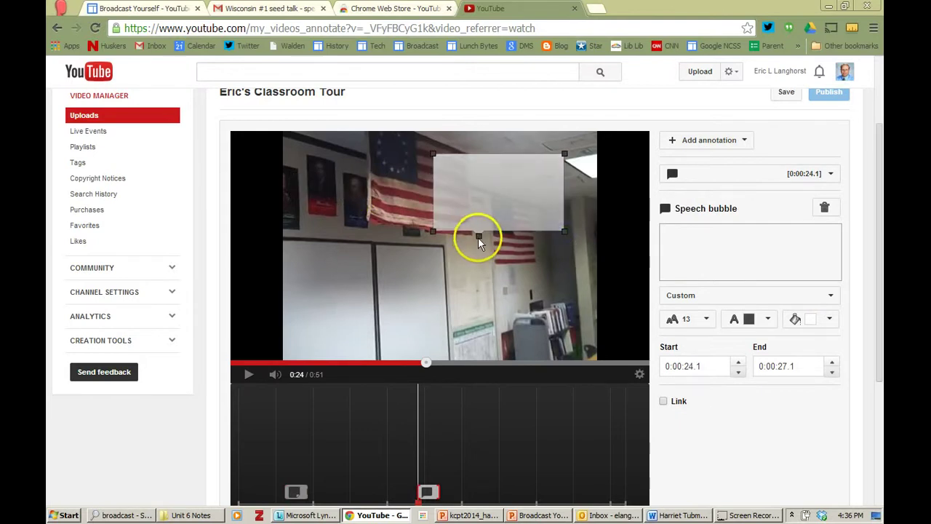
left_click_drag(475, 236, 460, 279)
left_click(689, 237)
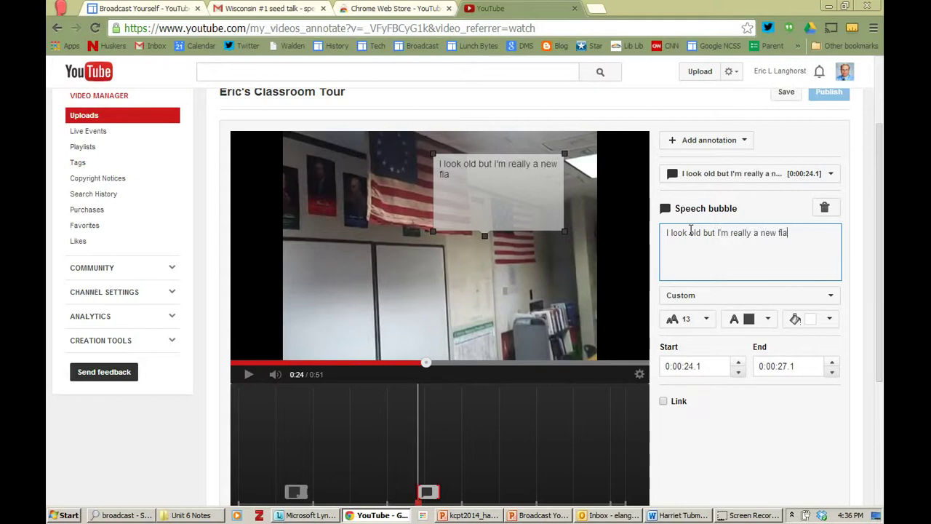
Set the flag speech bubble's font size to 28 and its text color to black
left_click(703, 323)
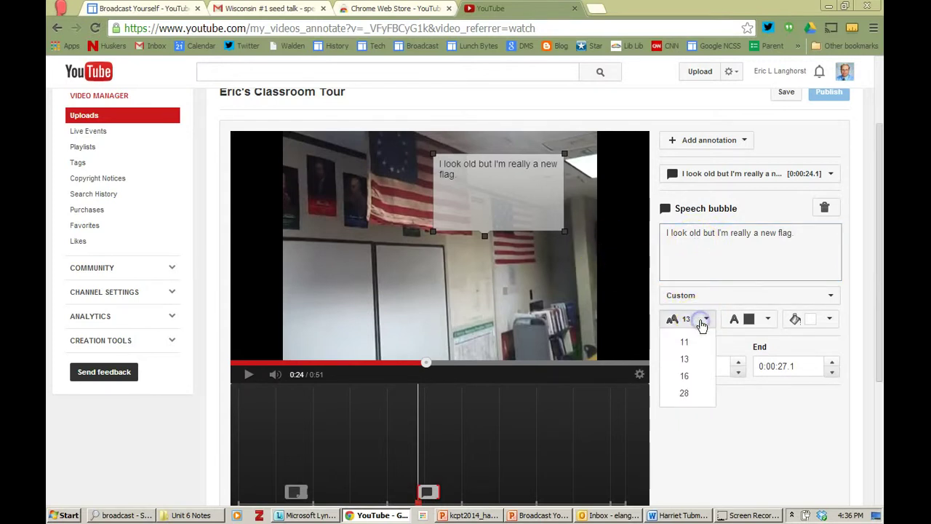
left_click(694, 391)
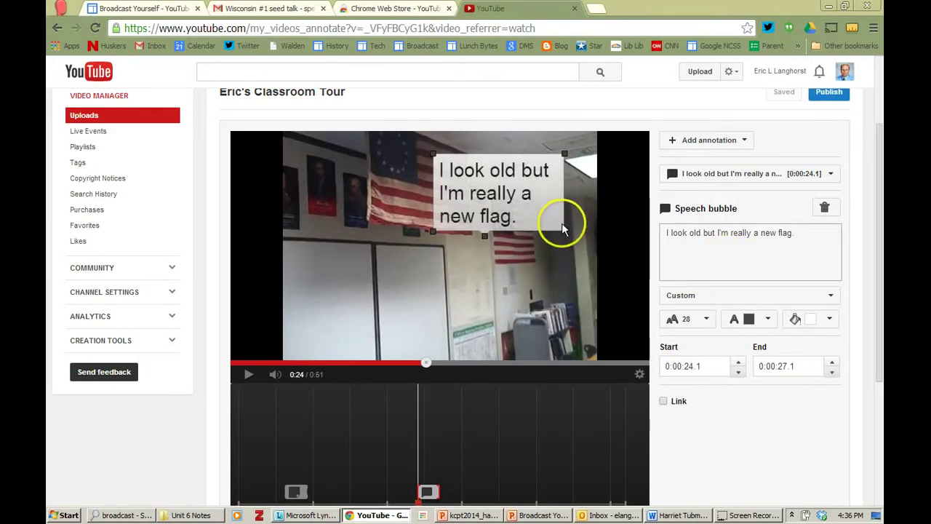
left_click(761, 323)
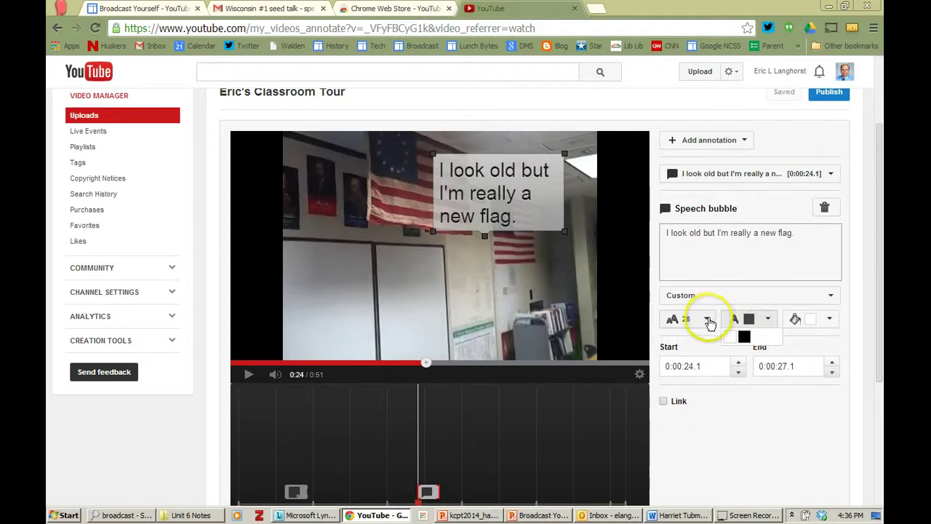
left_click(744, 338)
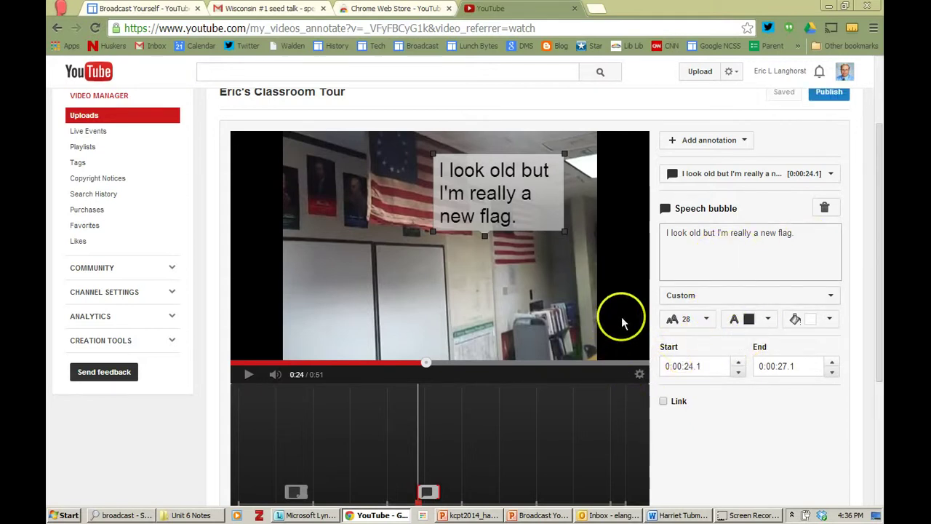
Play the video from shortly before the flag speech bubble to preview it, and pause at 0:26
left_click(400, 362)
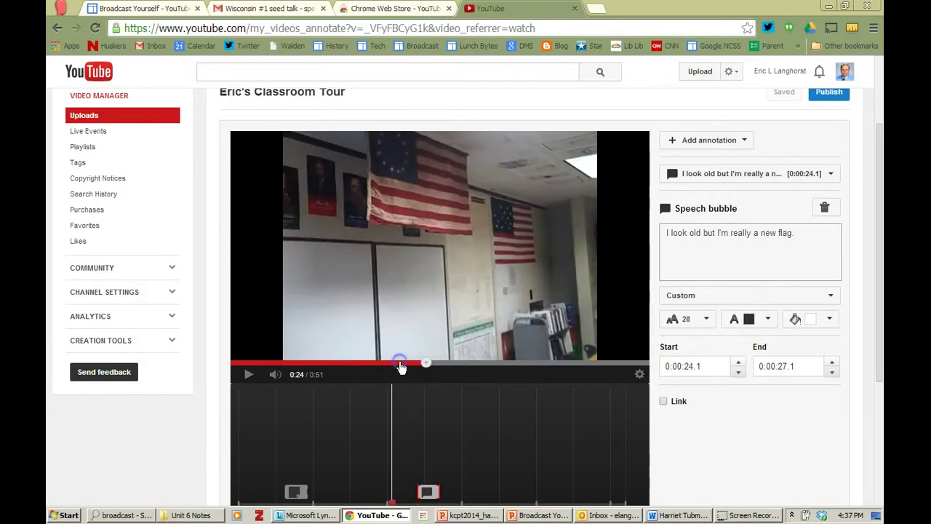
left_click(248, 374)
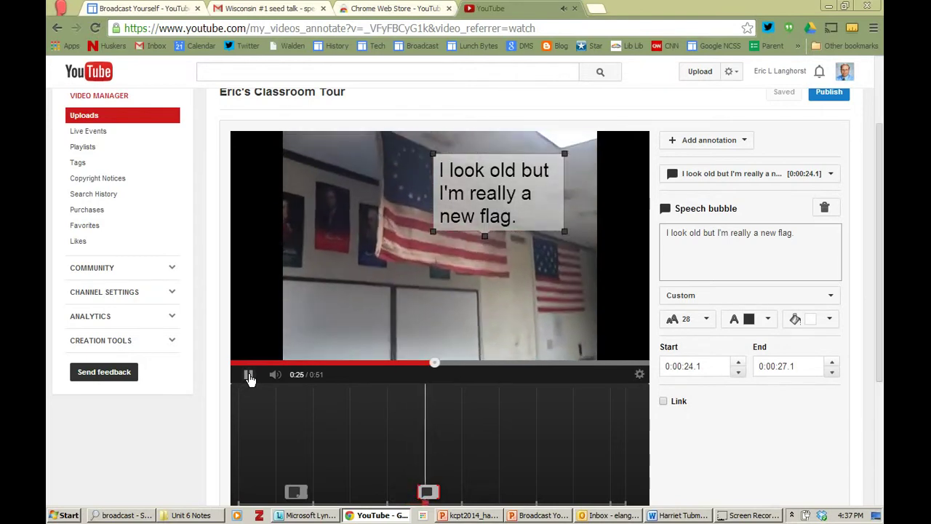
left_click(249, 377)
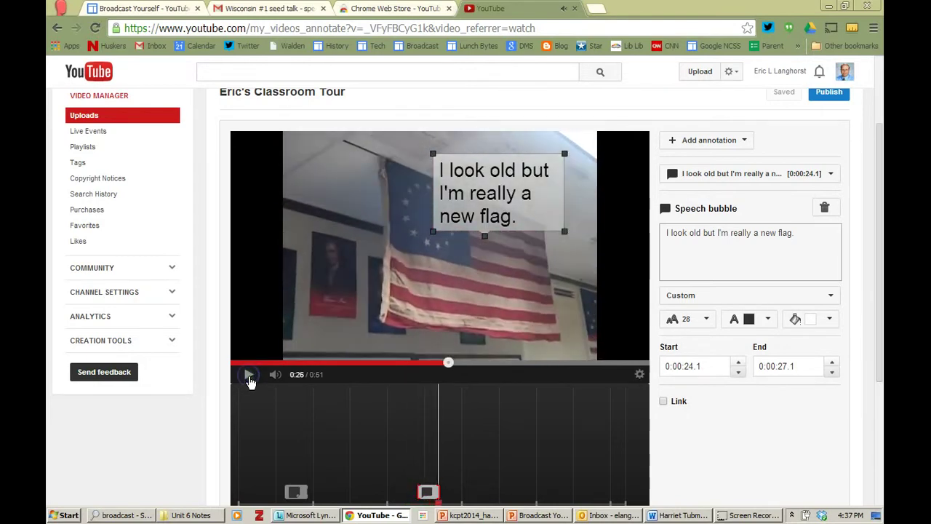
Extend the flag speech bubble on the timeline to start at 0:00:22.0, and select the bison note
left_click(879, 191)
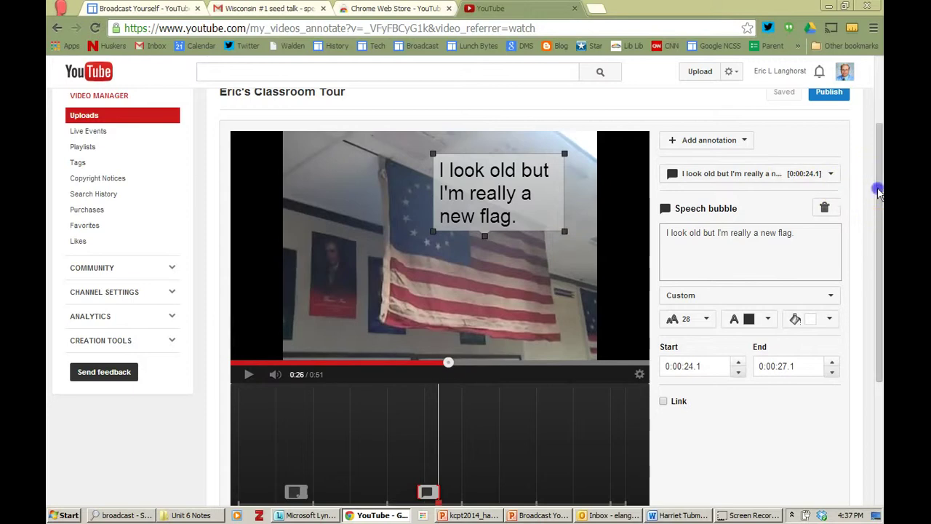
left_click_drag(879, 190, 879, 238)
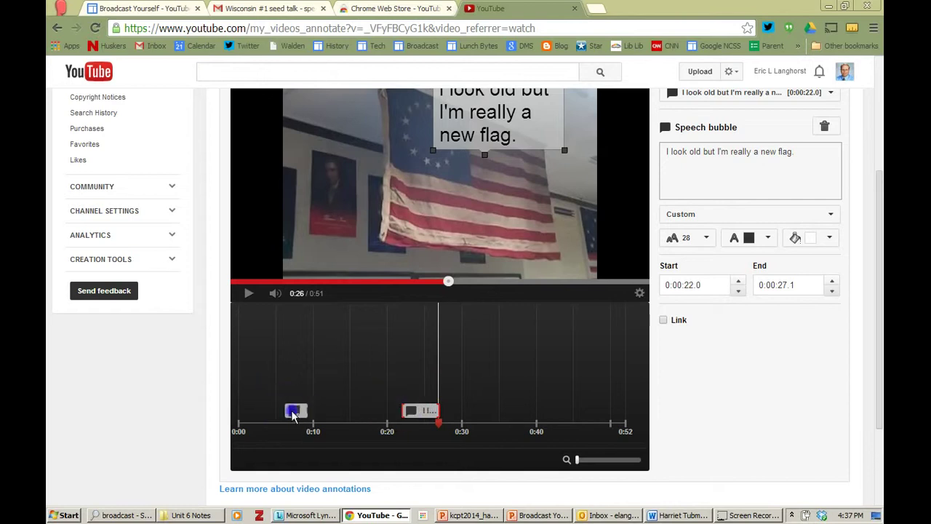
left_click(294, 413)
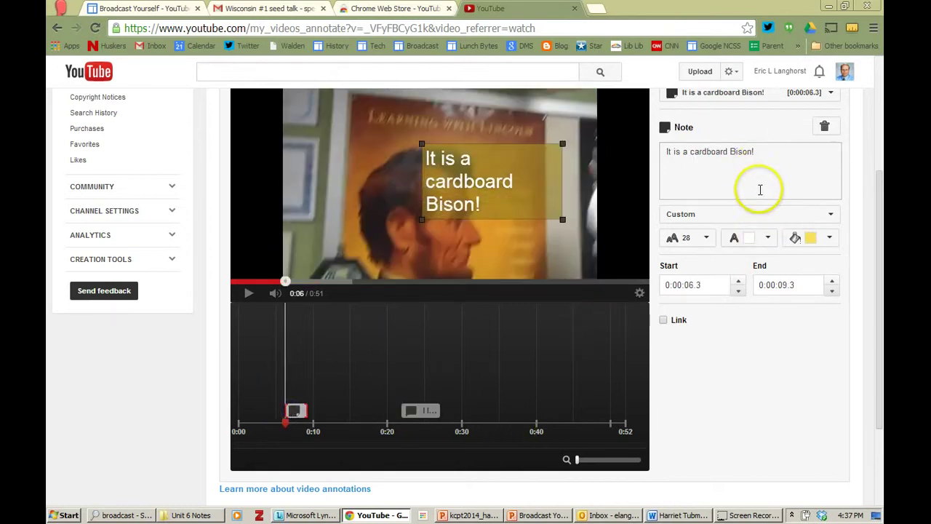
scroll(879, 184, "up", 3)
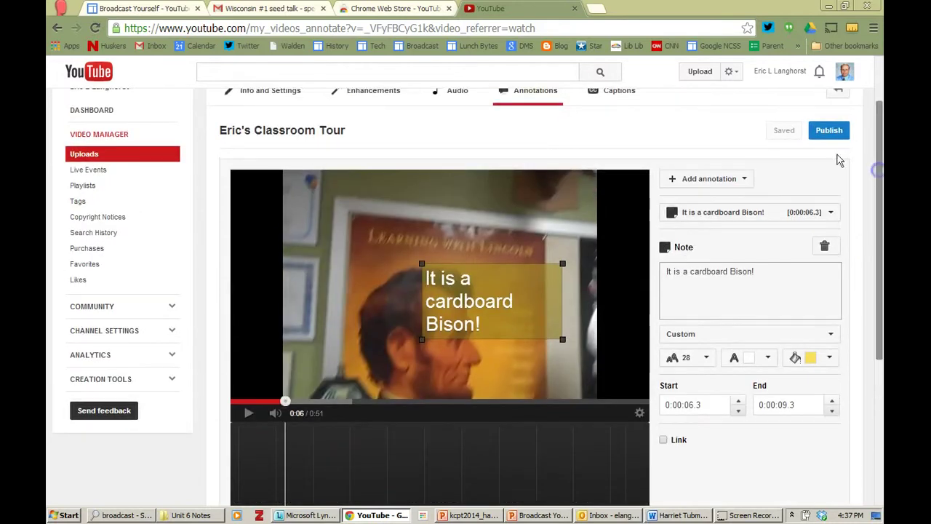
left_click(735, 180)
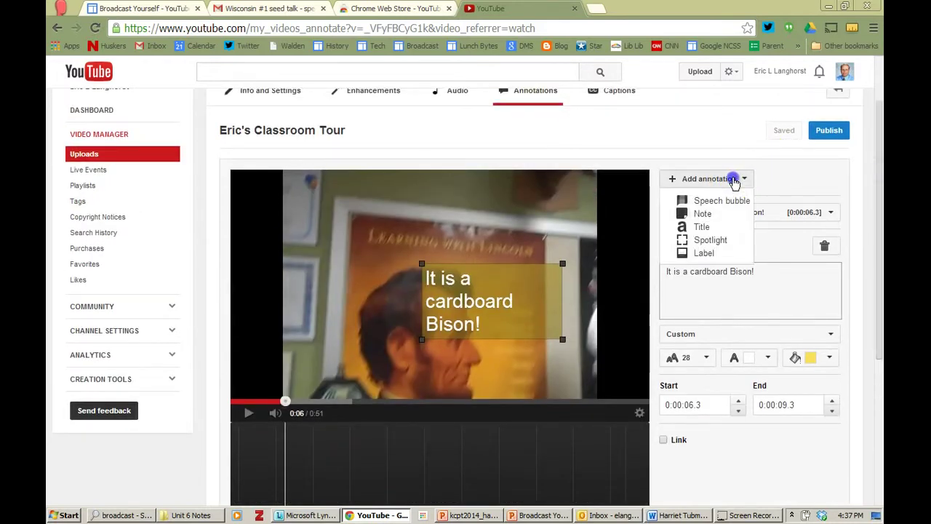
left_click(724, 234)
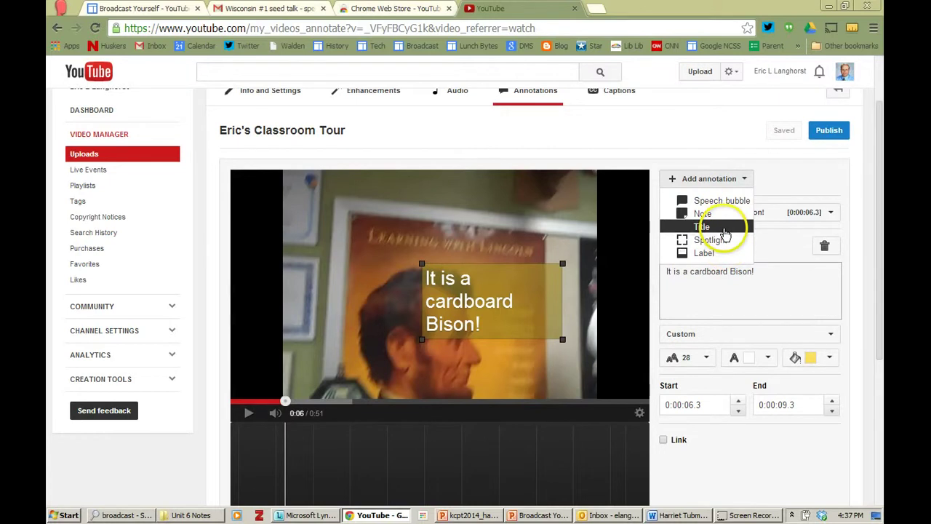
left_click_drag(880, 184, 882, 246)
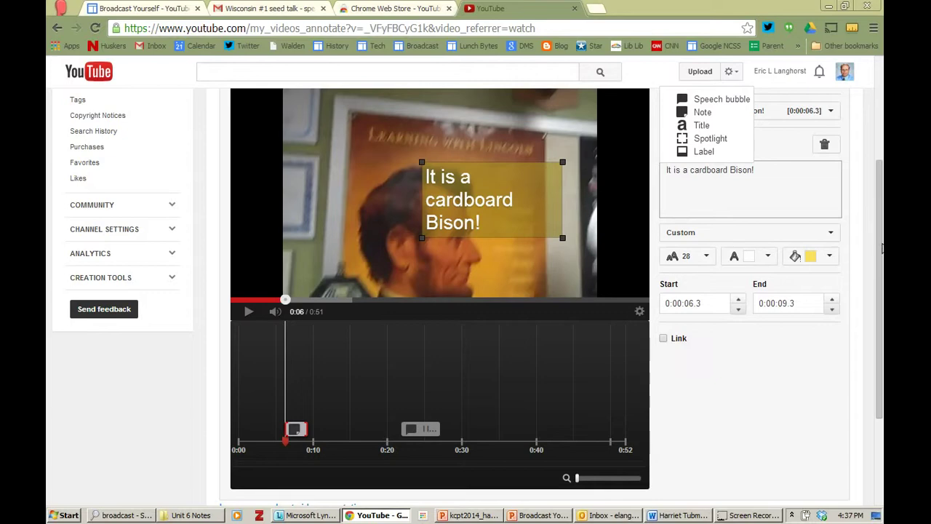
left_click_drag(882, 249, 881, 111)
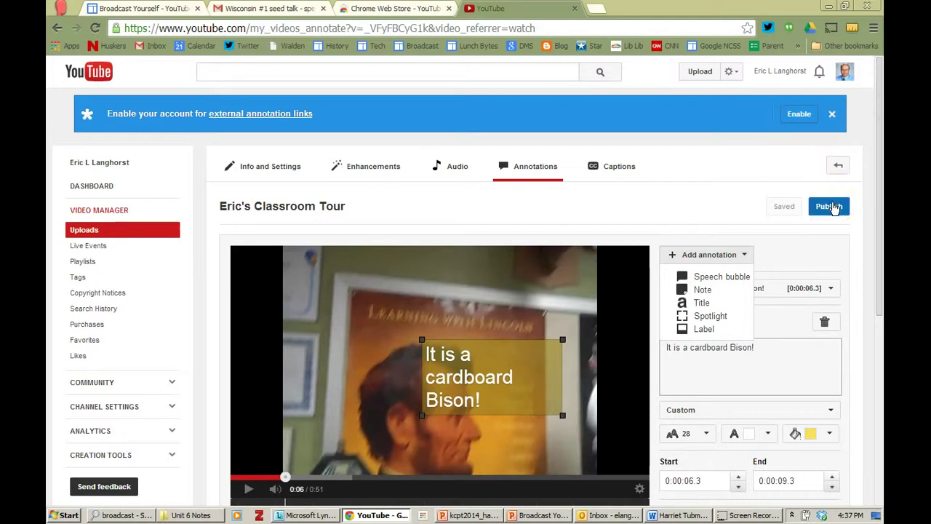
left_click(863, 225)
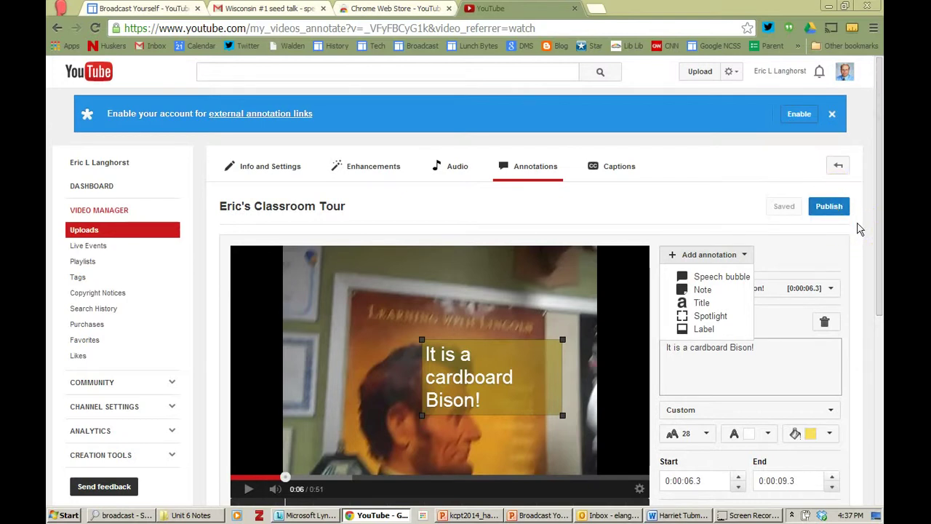